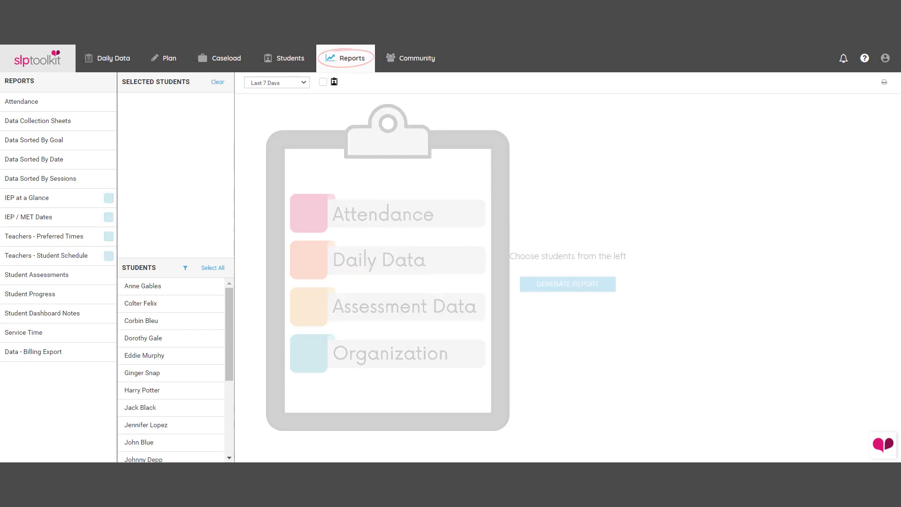
# Open the Attendance report and select all 18 students, after briefly filtering by Liberty.
pyautogui.click(69, 103)
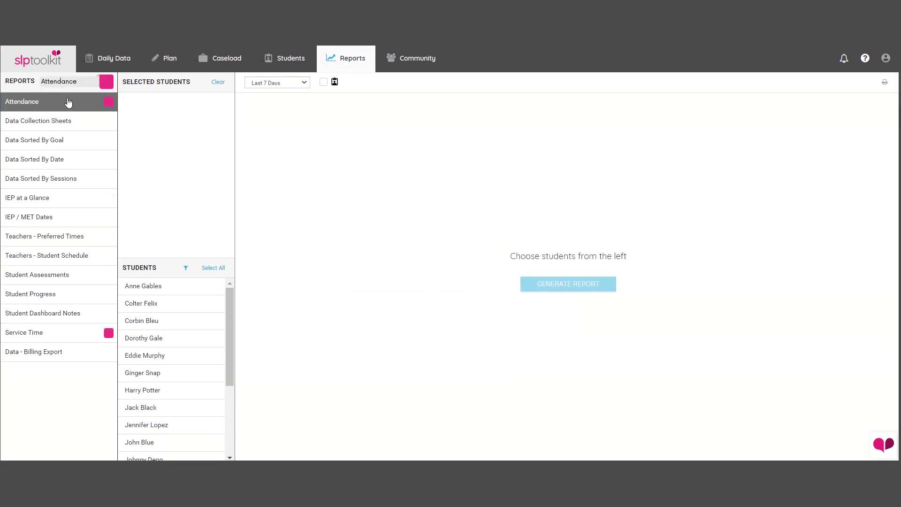
pyautogui.click(184, 286)
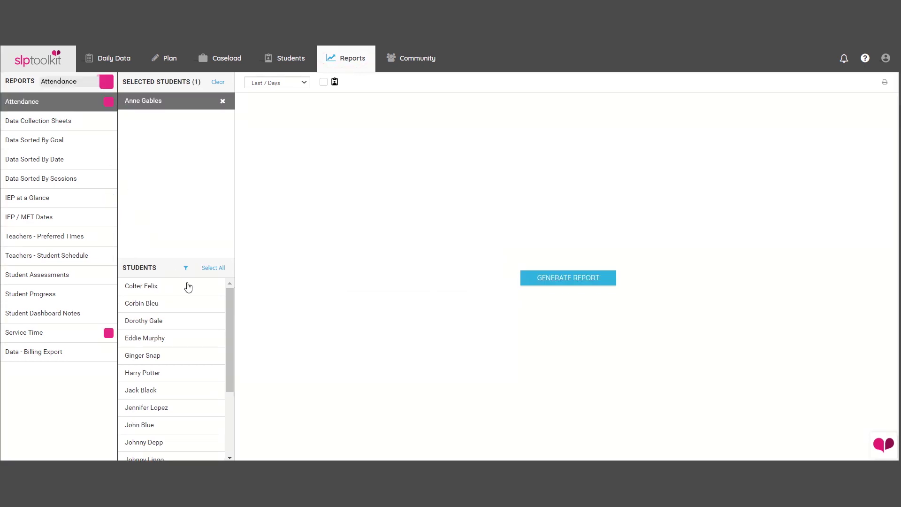
pyautogui.click(185, 269)
pyautogui.write('jo')
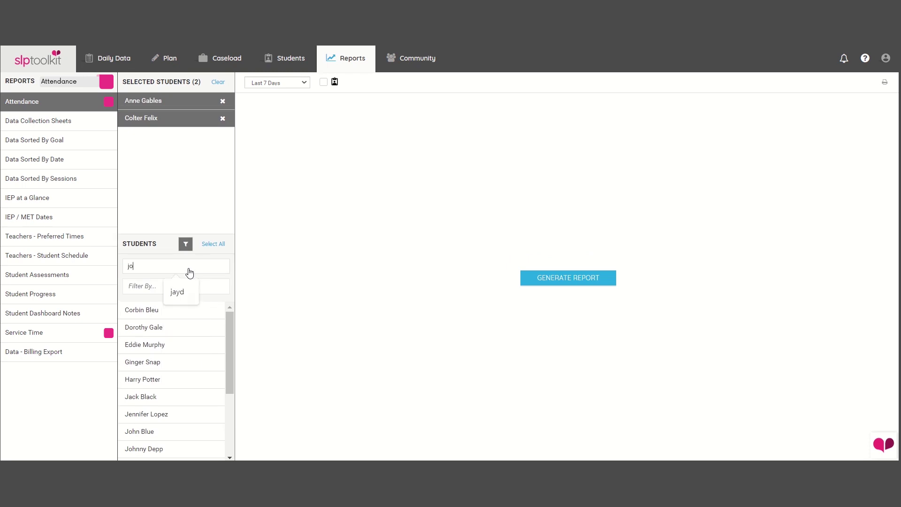
pyautogui.write('h')
pyautogui.click(187, 285)
pyautogui.click(187, 317)
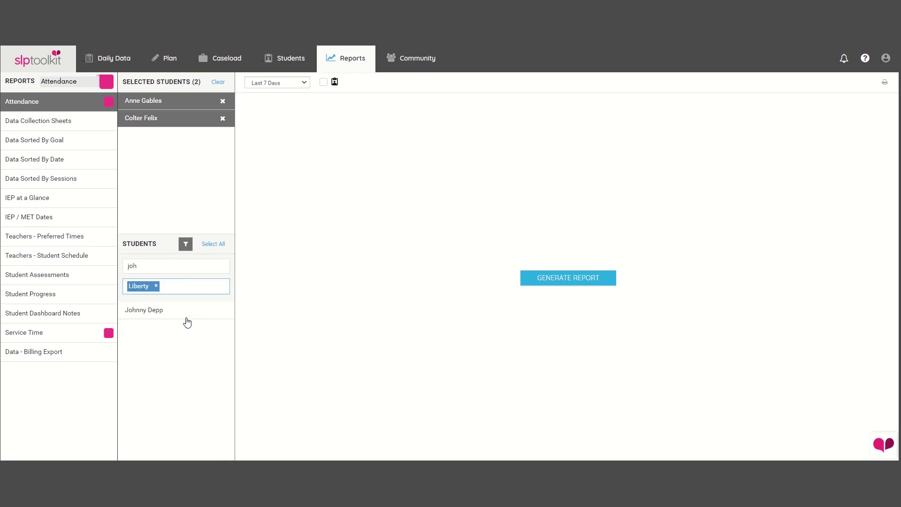
pyautogui.click(187, 317)
pyautogui.click(155, 286)
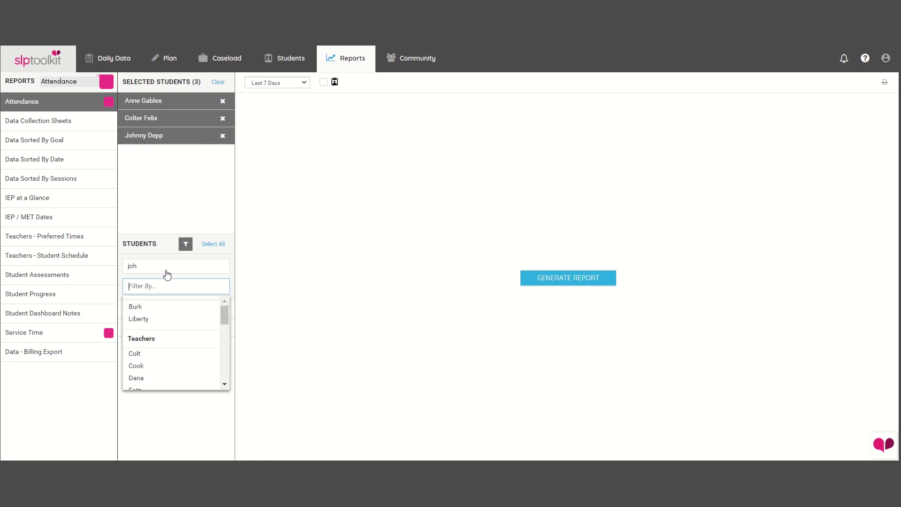
pyautogui.doubleClick(166, 274)
pyautogui.press('BackSpace')
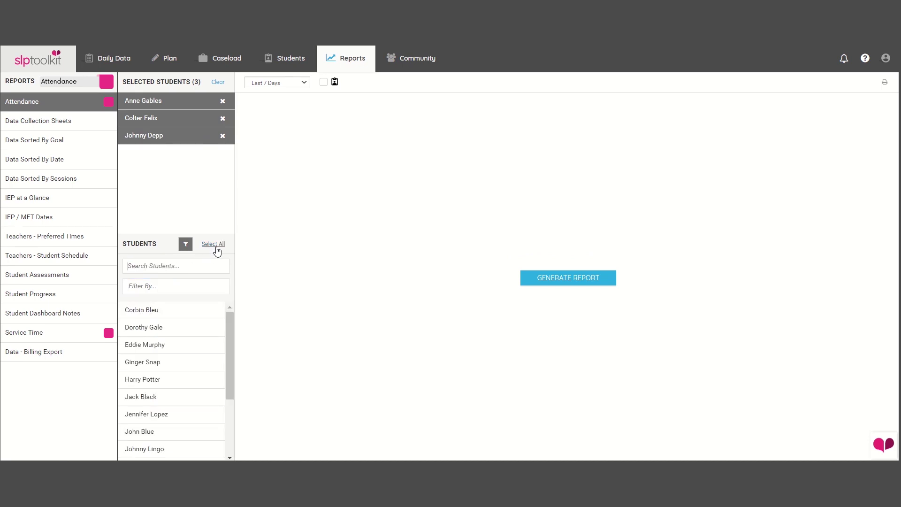
pyautogui.click(215, 246)
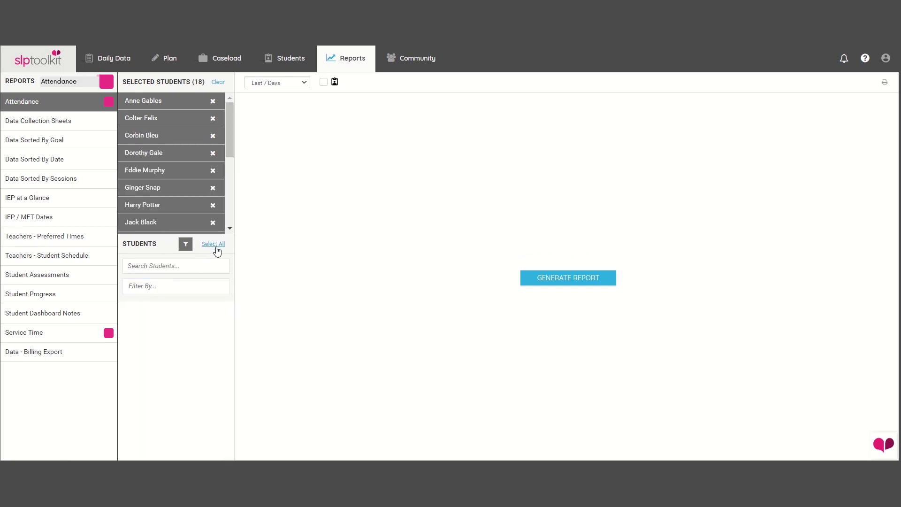
# Set the date range to Last 30 Days and include student demographics.
pyautogui.click(303, 84)
pyautogui.click(303, 99)
pyautogui.click(324, 84)
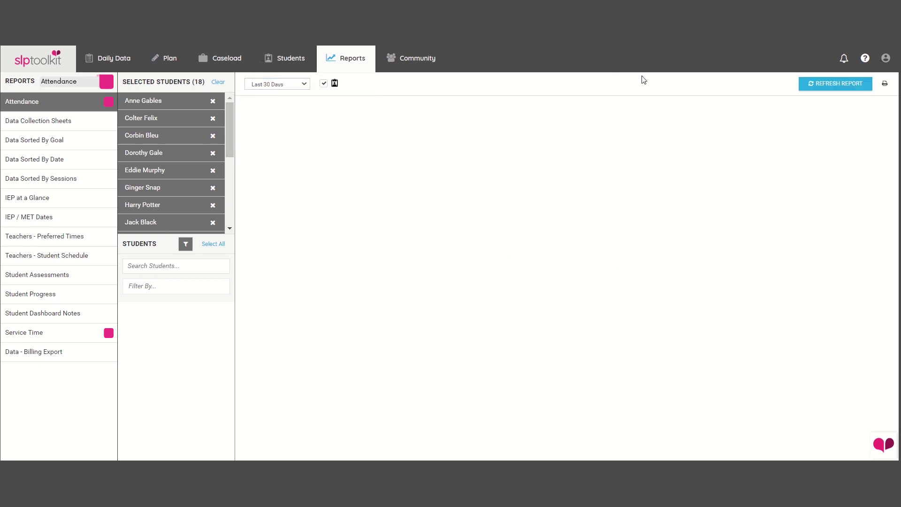
# Generate the Attendance report, then switch to the Service Time report.
pyautogui.click(865, 89)
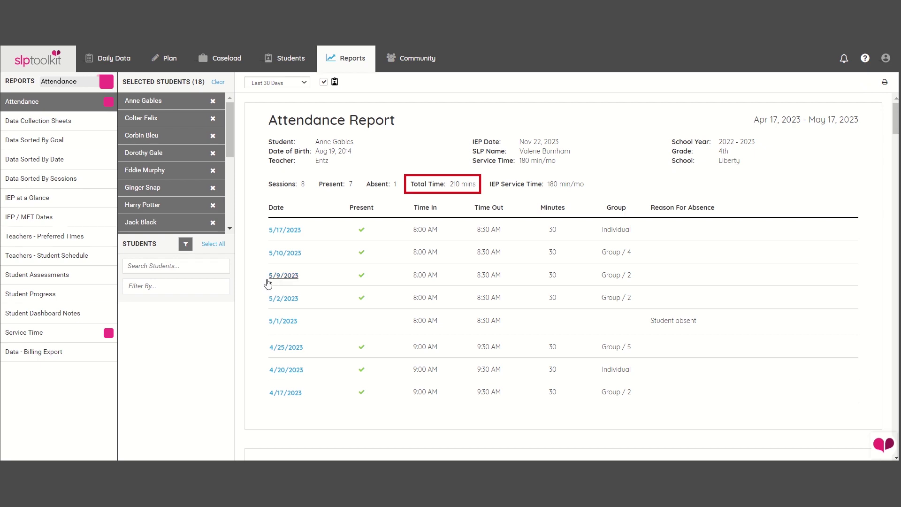
pyautogui.click(64, 335)
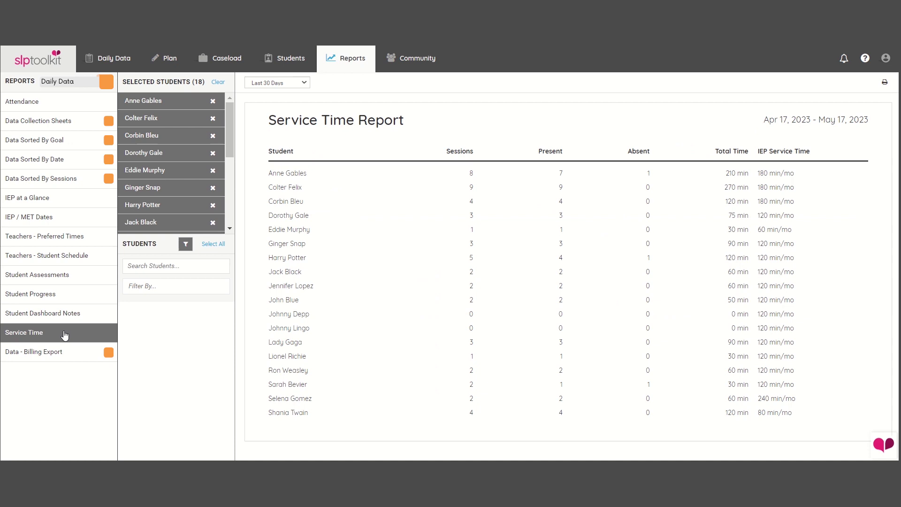
# Open the Data Collection Sheets report showing a student's IEP goals and blank rows.
pyautogui.click(79, 125)
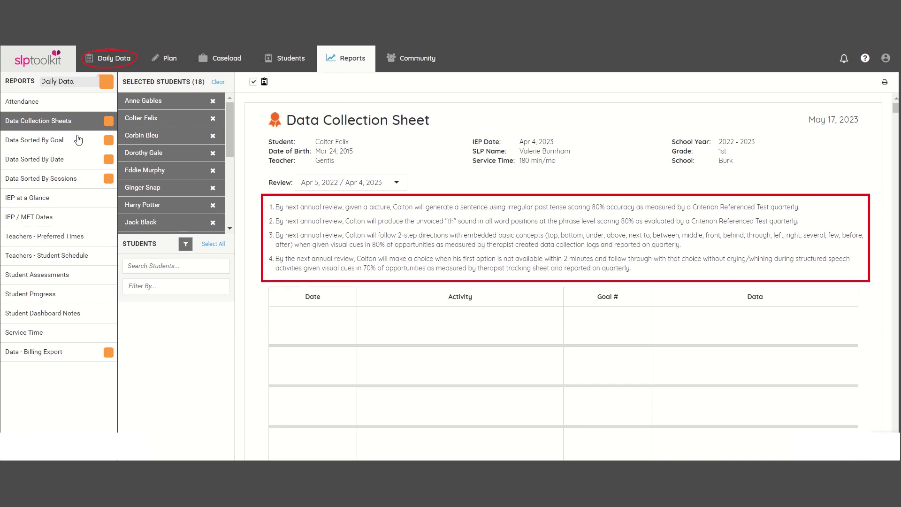
# View therapy data in Data Sorted By Goal, then in Data Sorted By Date.
pyautogui.click(74, 141)
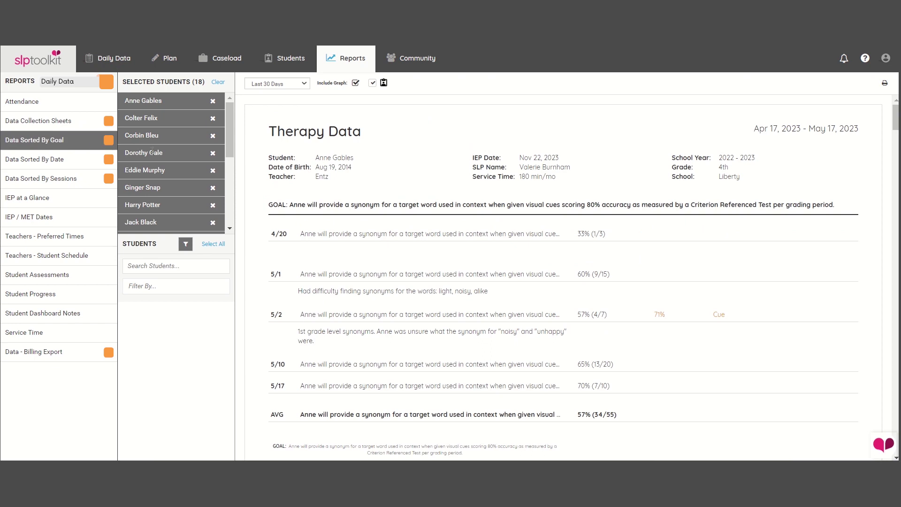
pyautogui.scroll(-3, 257, 166)
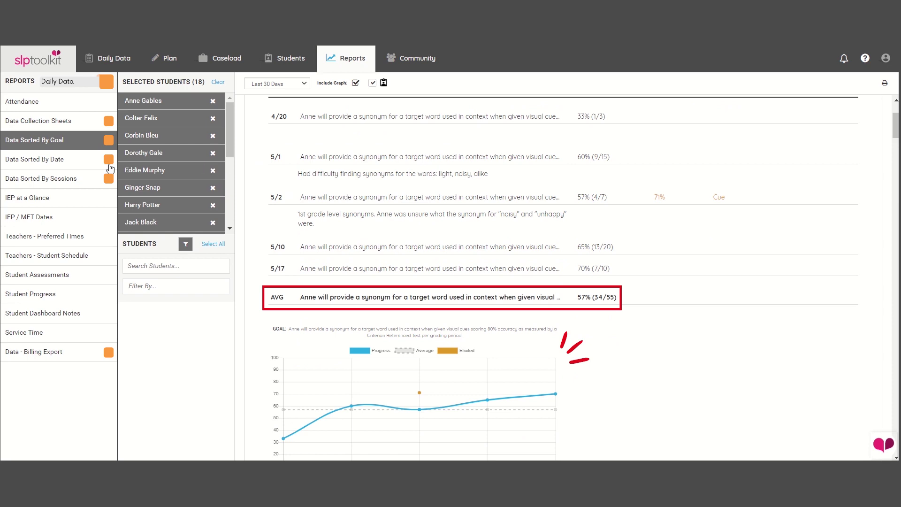
pyautogui.click(77, 161)
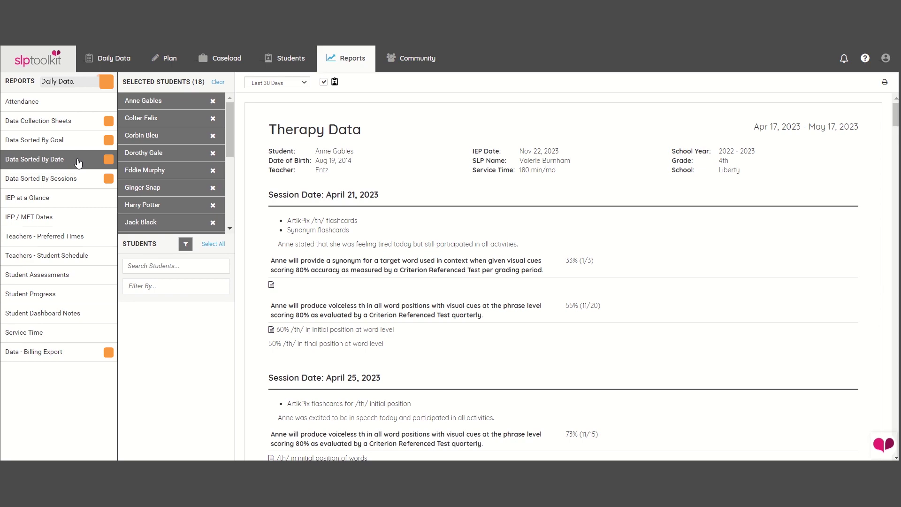
# Show therapy data sorted by session, then open the Data - Billing Export report.
pyautogui.click(84, 179)
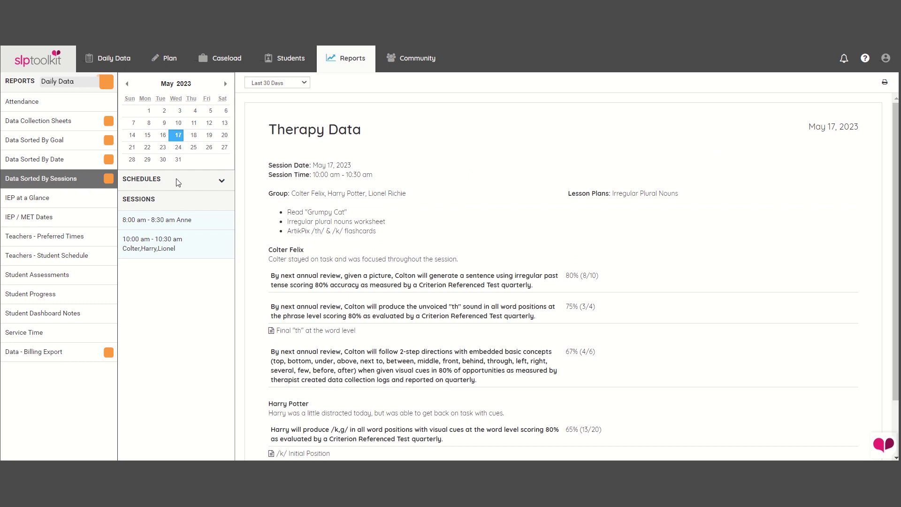
pyautogui.scroll(-2, 242, 184)
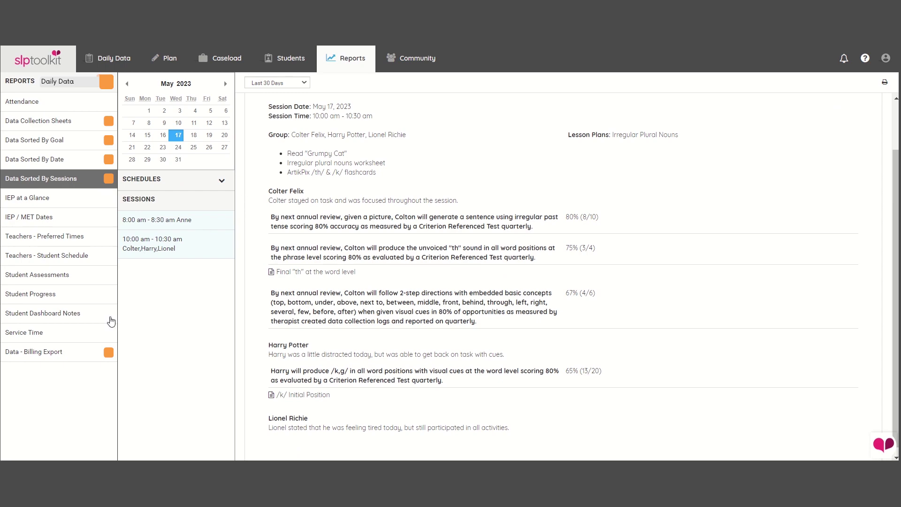
pyautogui.click(78, 356)
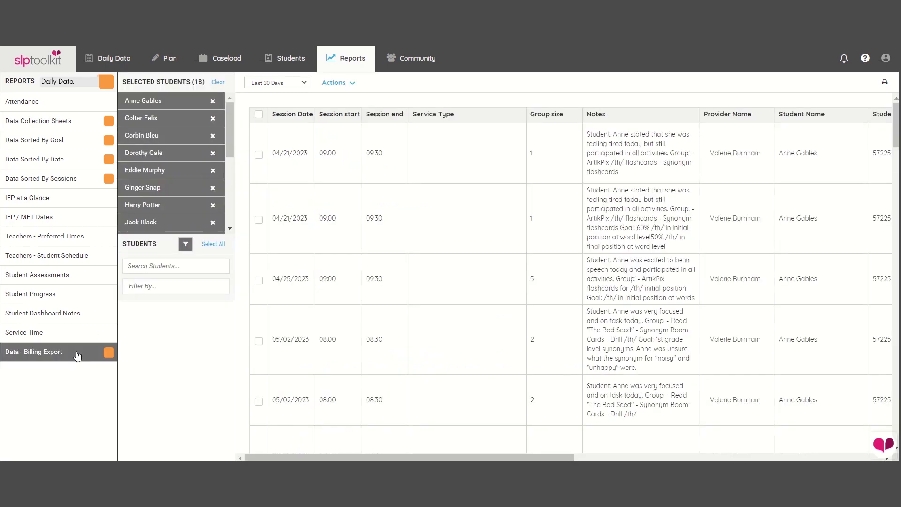
# Download the Data - Billing Export report as a CSV spreadsheet.
pyautogui.click(884, 82)
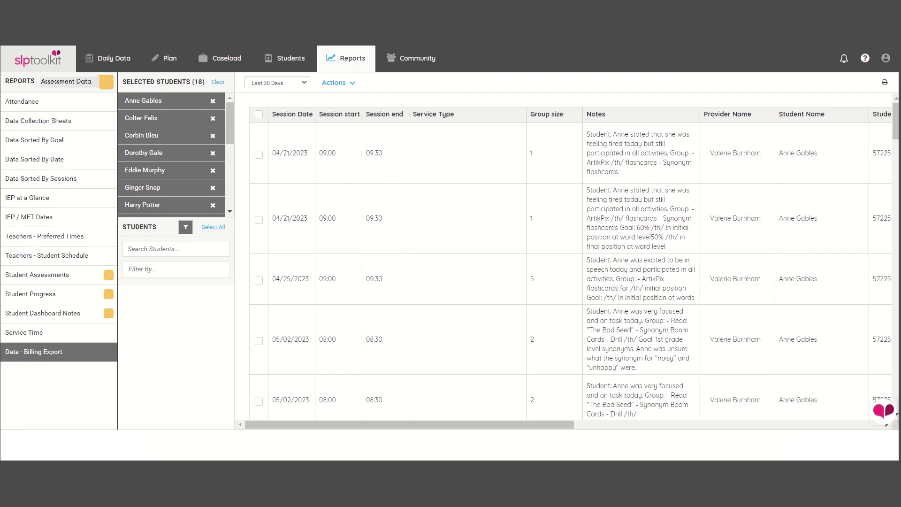
# View the Student Assessments, Student Progress and Student Dashboard Notes reports in turn.
pyautogui.click(80, 276)
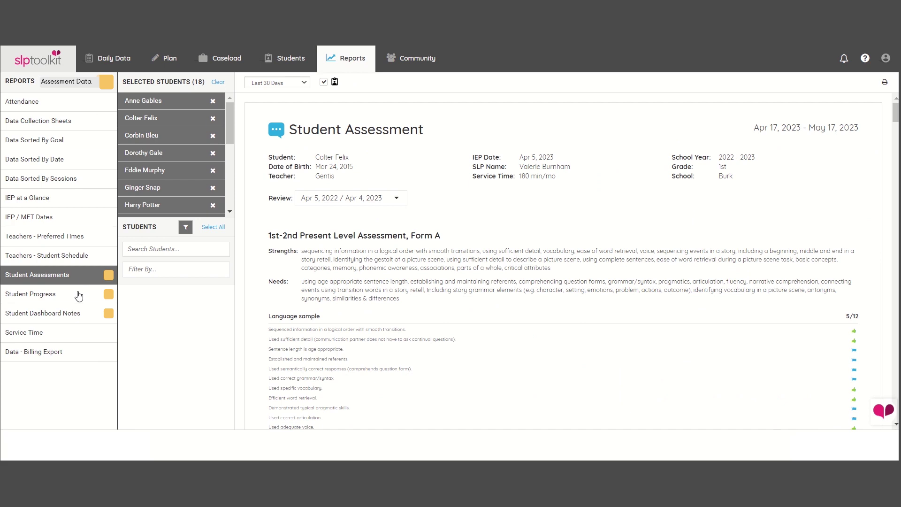
pyautogui.click(78, 295)
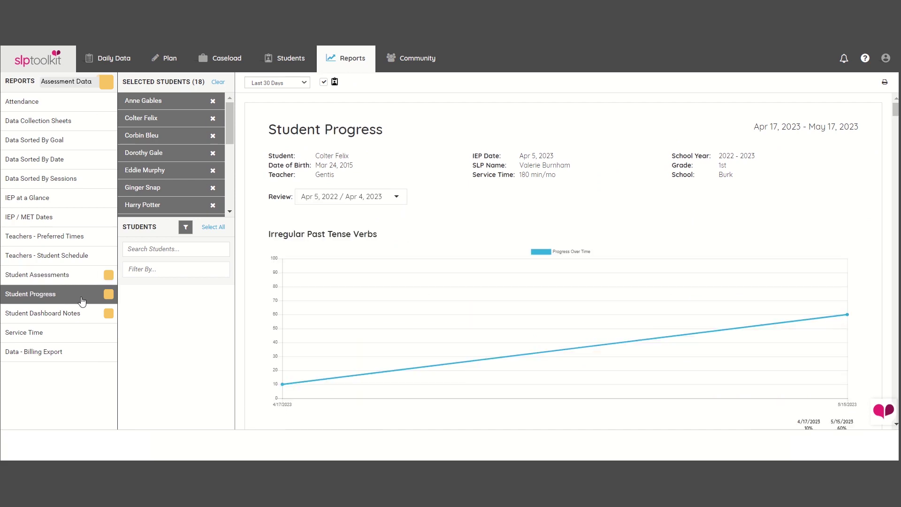
pyautogui.click(89, 313)
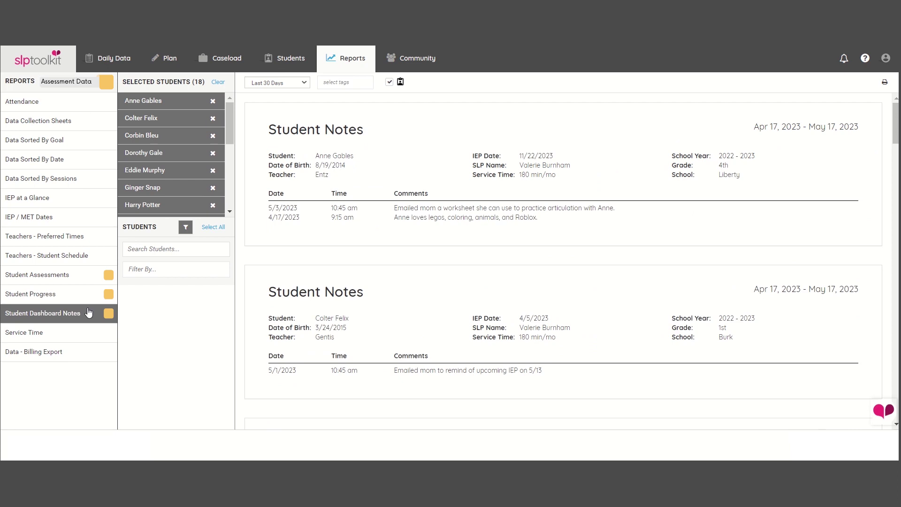
pyautogui.click(306, 60)
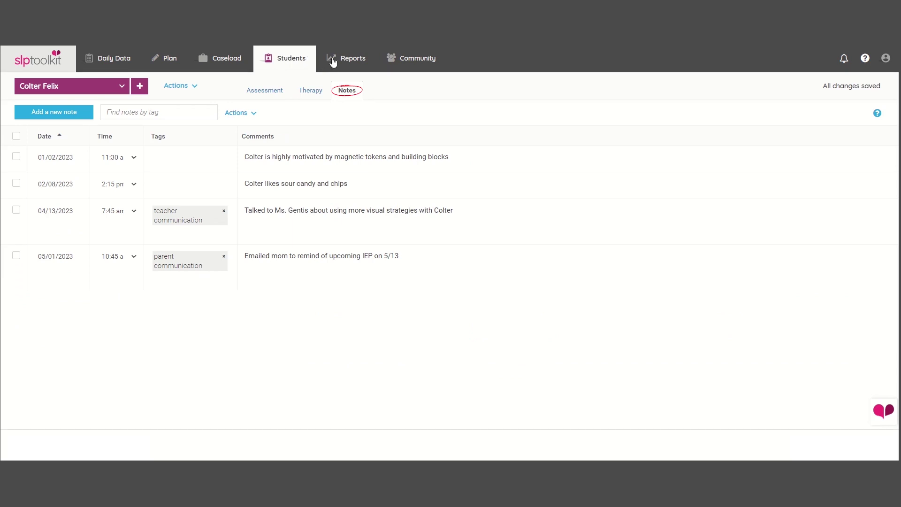
pyautogui.click(364, 61)
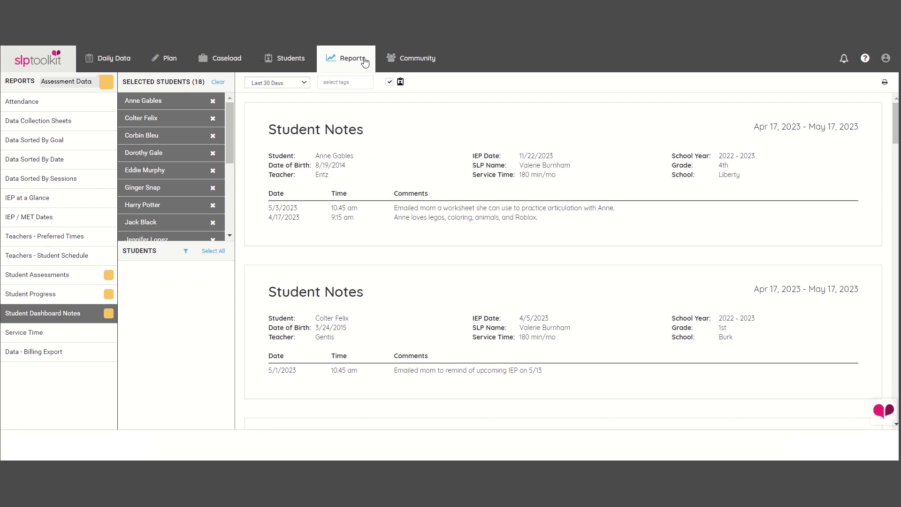
pyautogui.click(70, 200)
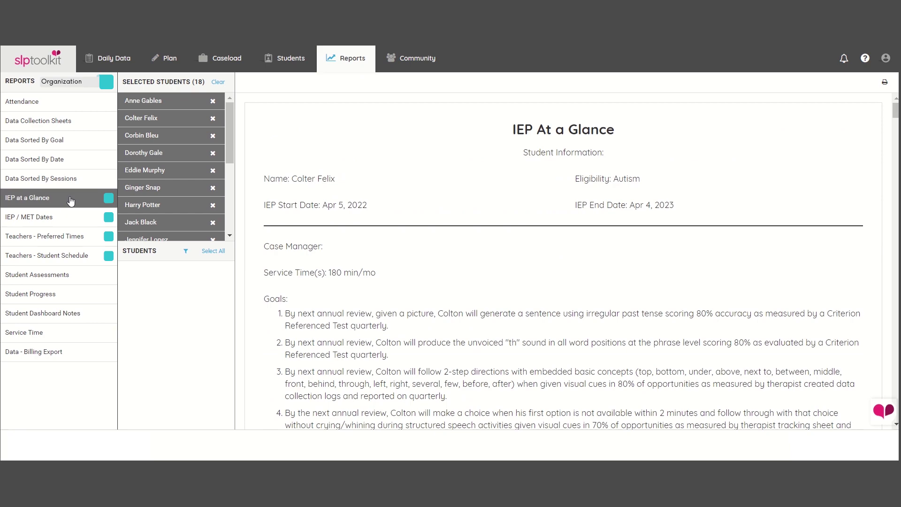
pyautogui.scroll(-3, 255, 212)
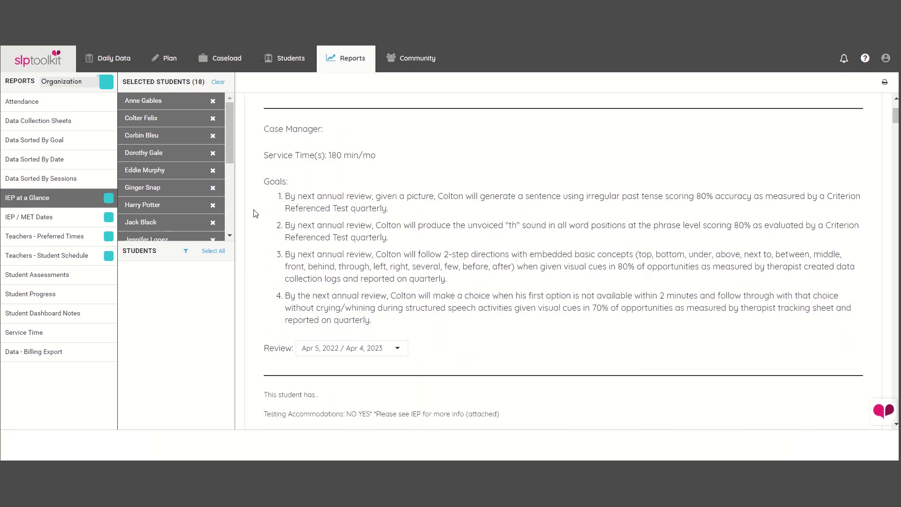
pyautogui.scroll(-3, 255, 212)
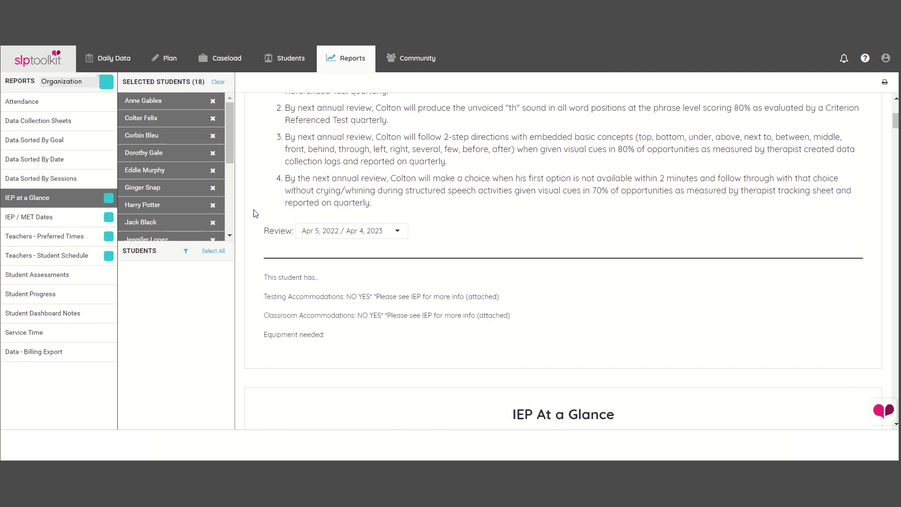
pyautogui.scroll(6, 255, 212)
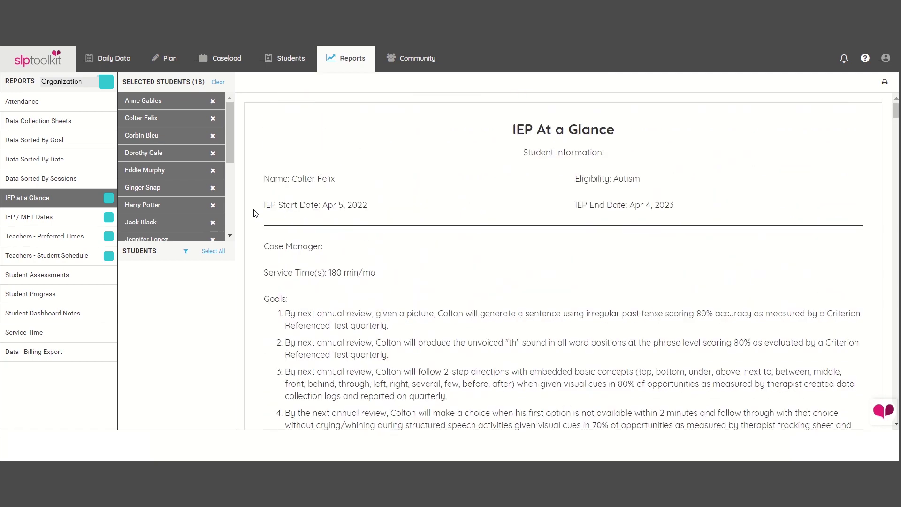
# Show the IEP/MET Dates report by month, then the Teachers - Preferred Times letter.
pyautogui.click(73, 222)
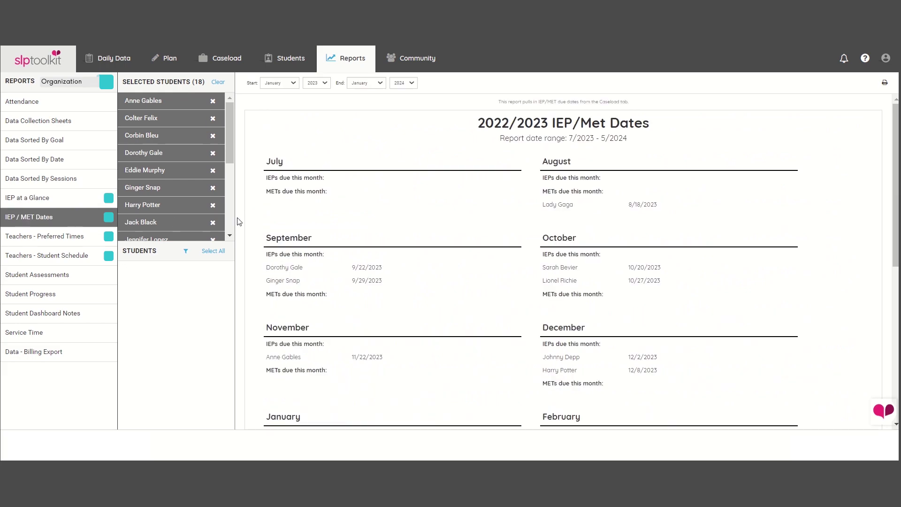
pyautogui.scroll(-3, 257, 219)
pyautogui.scroll(-3, 257, 218)
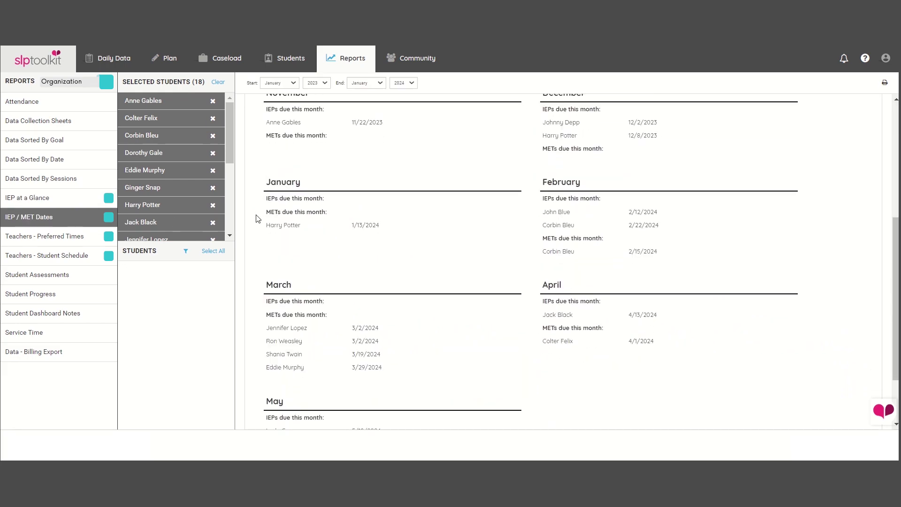
pyautogui.scroll(-2, 257, 219)
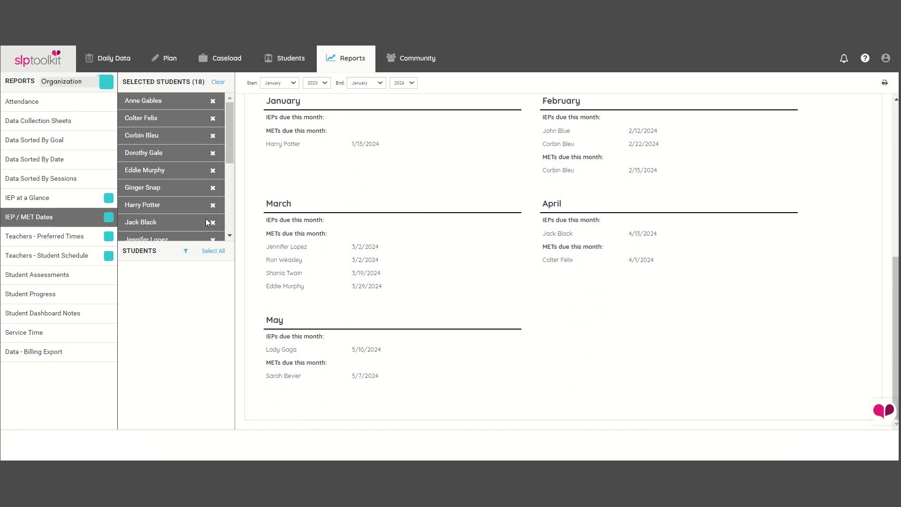
pyautogui.click(100, 239)
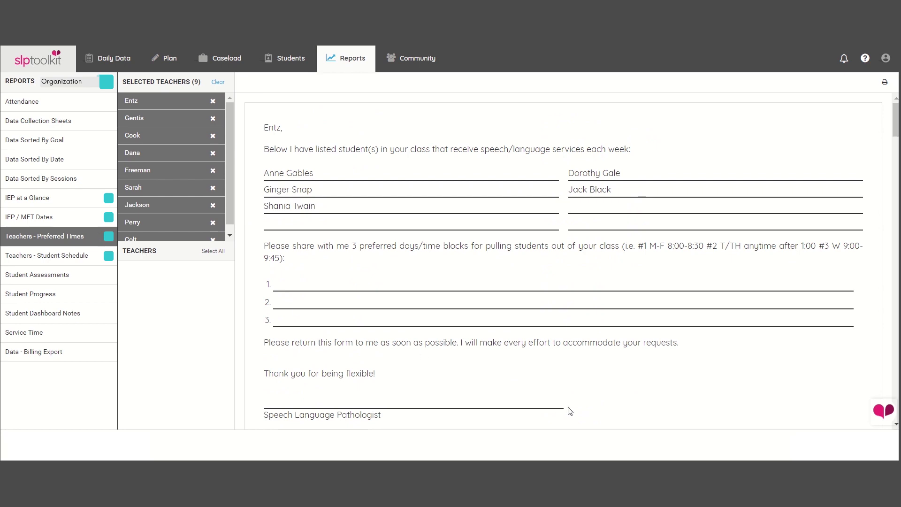
# Copy the preferred-times letter into a Gmail draft to Entz titled 'Speech Schedule'.
pyautogui.moveTo(566, 412); pyautogui.dragTo(267, 123)
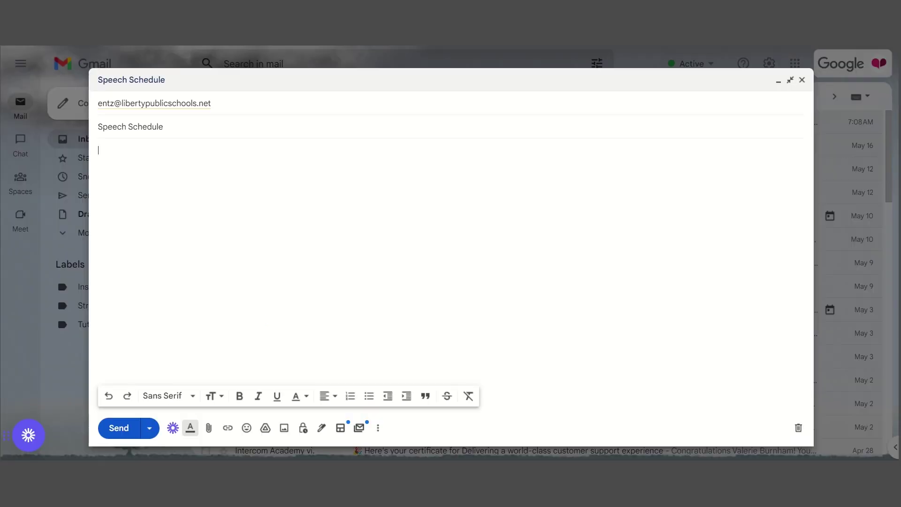
pyautogui.hotkey('ctrl', 'v')
pyautogui.scroll(1, 159, 254)
pyautogui.scroll(2, 159, 253)
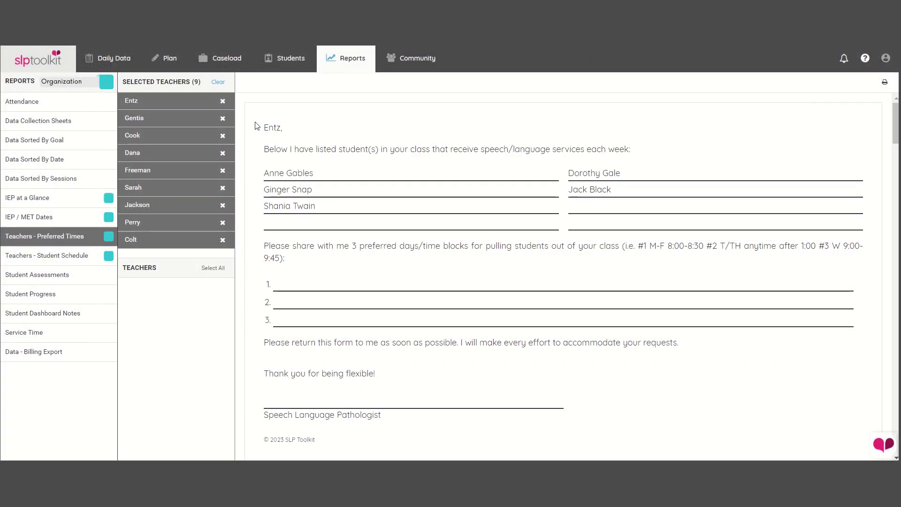
# Open the Teachers - Student Schedule report showing Entz's students' speech therapy days and times.
pyautogui.click(99, 258)
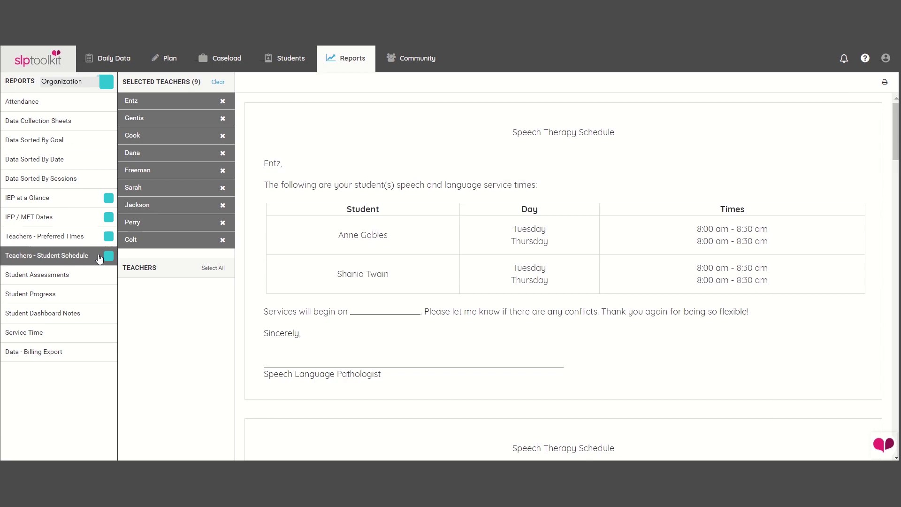